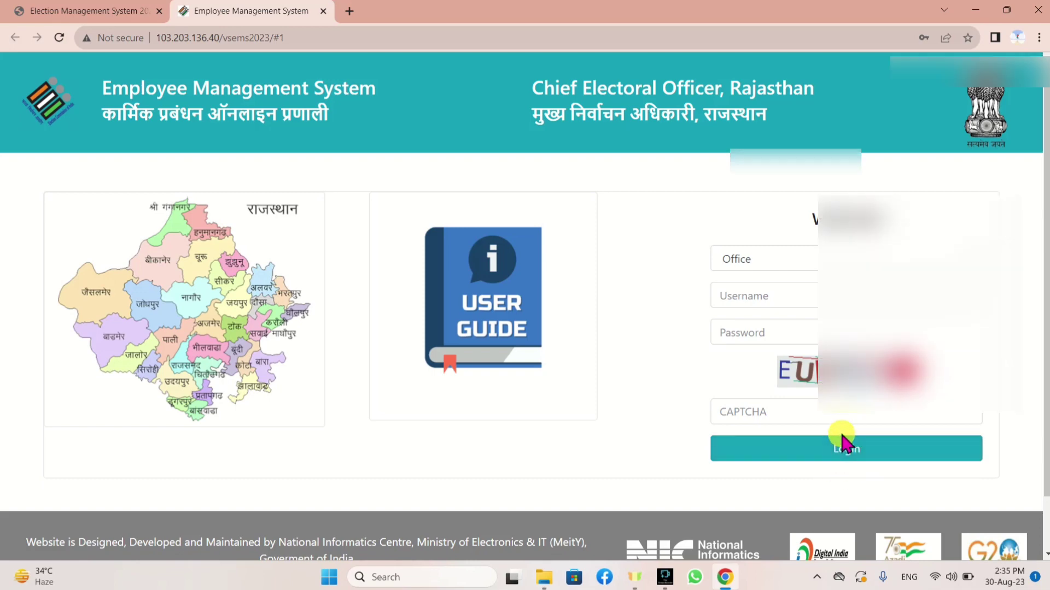
Log in to the office account to reach the Election 2023 dashboard of 28 employees.
click(843, 443)
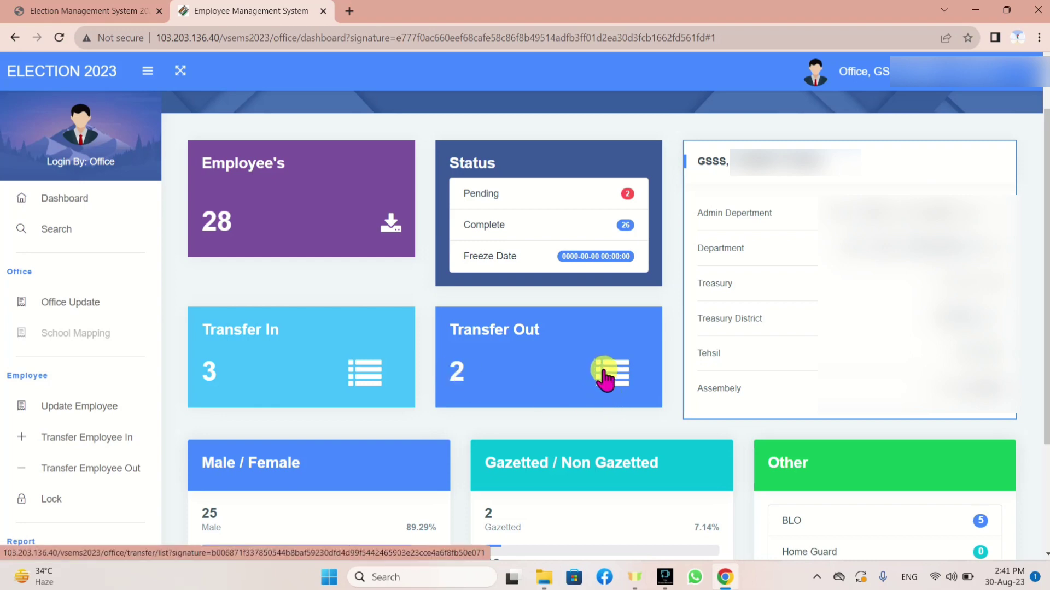
Scroll down the dashboard to check the 3 transfers in and 2 transfers out.
scroll(561, 438, down, 3)
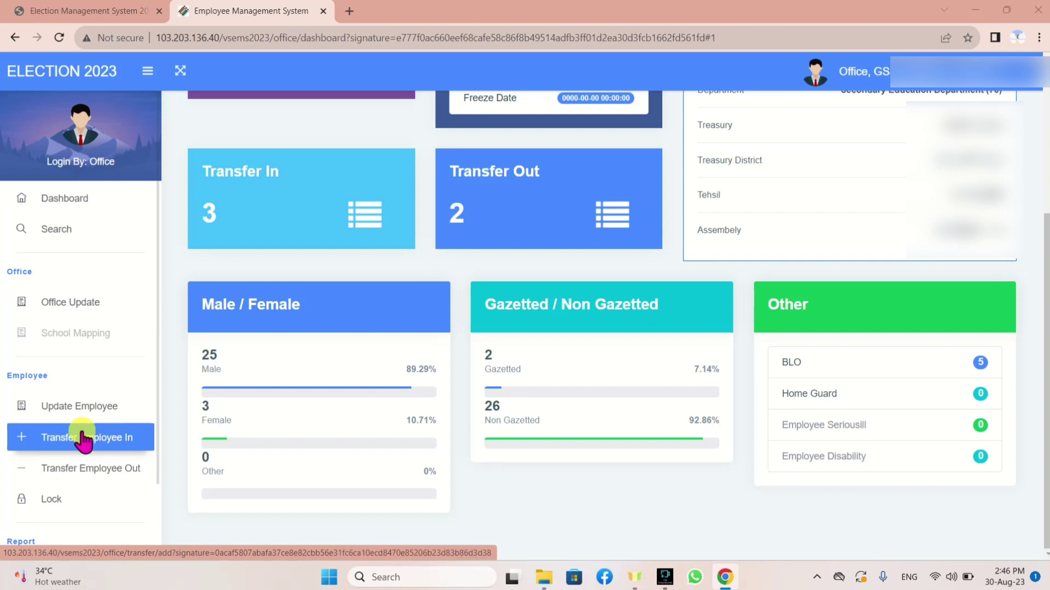
Open the employee Search page with NIC EmployeeId, EmployeeId, Name and Mobile options.
click(45, 234)
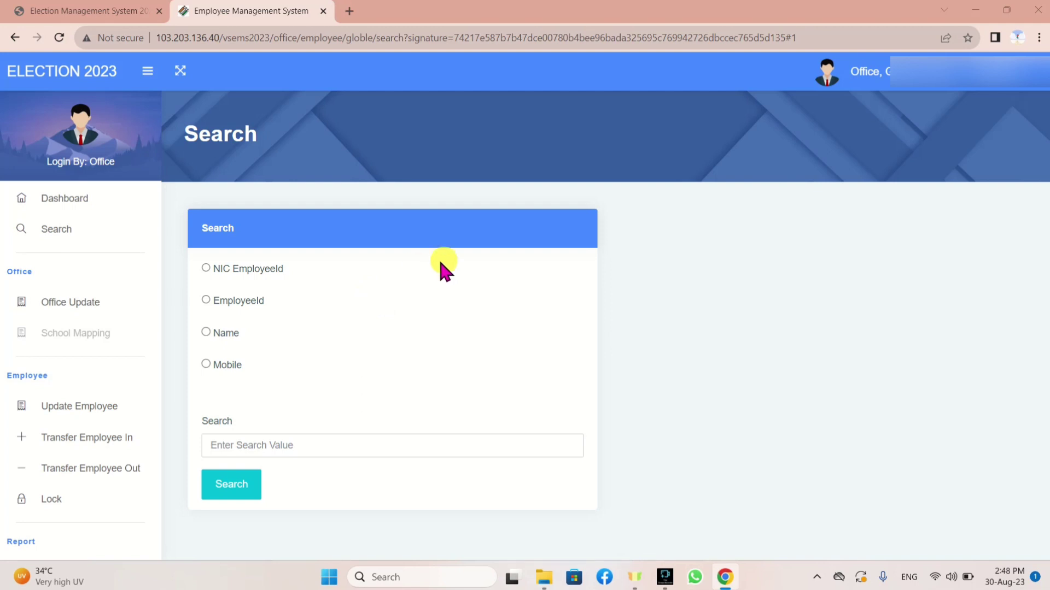
Search by NIC EmployeeId and paste in the employee's ID, dismissing the right-click alert.
click(206, 267)
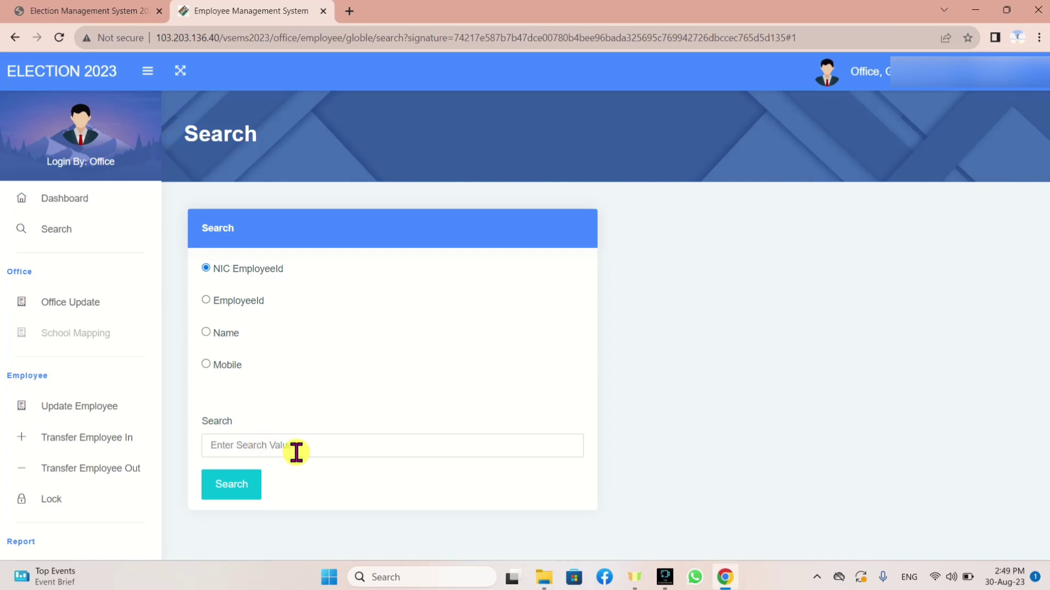
right_click(232, 449)
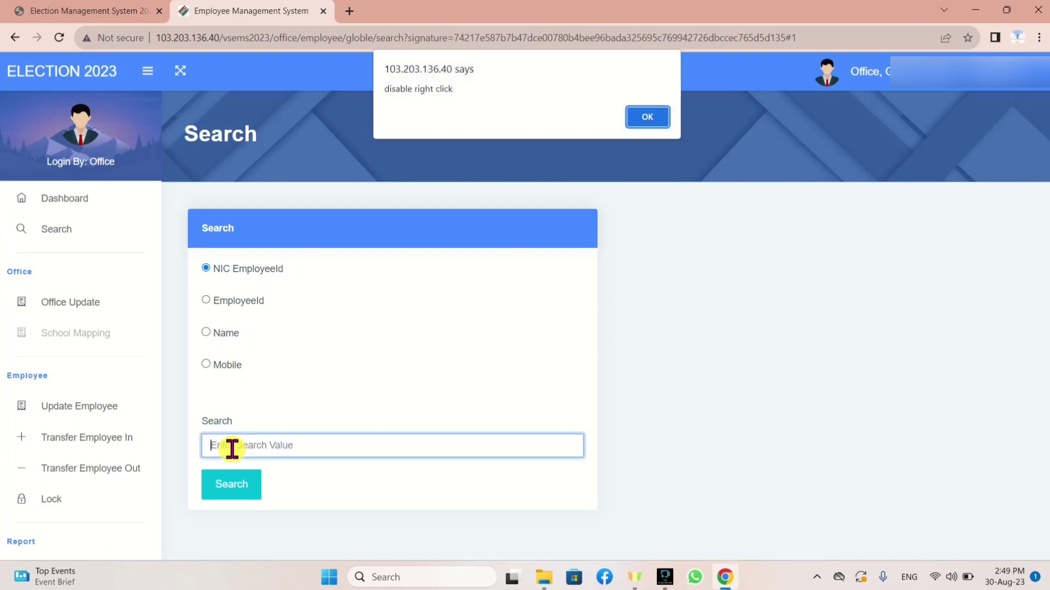
click(653, 117)
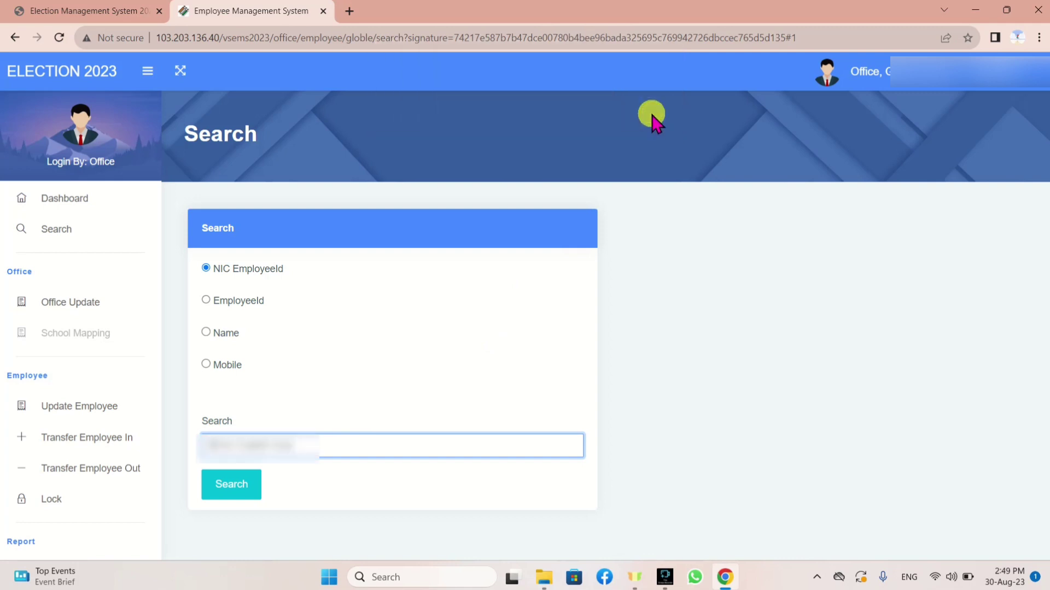
key(ctrl+v)
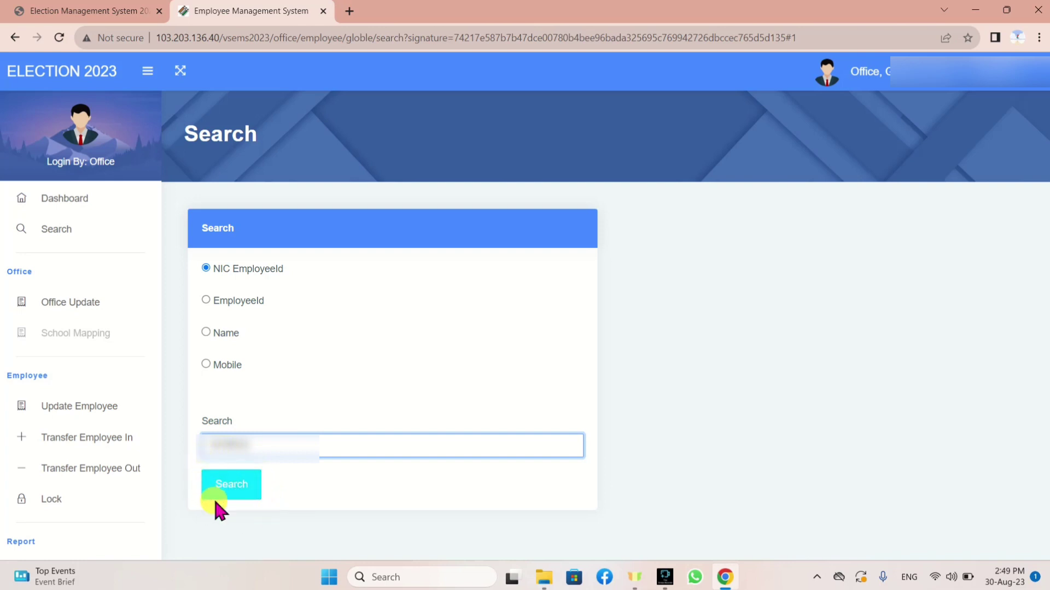
Run the NIC EmployeeId search to view the employee, then return to a blank search form.
click(234, 494)
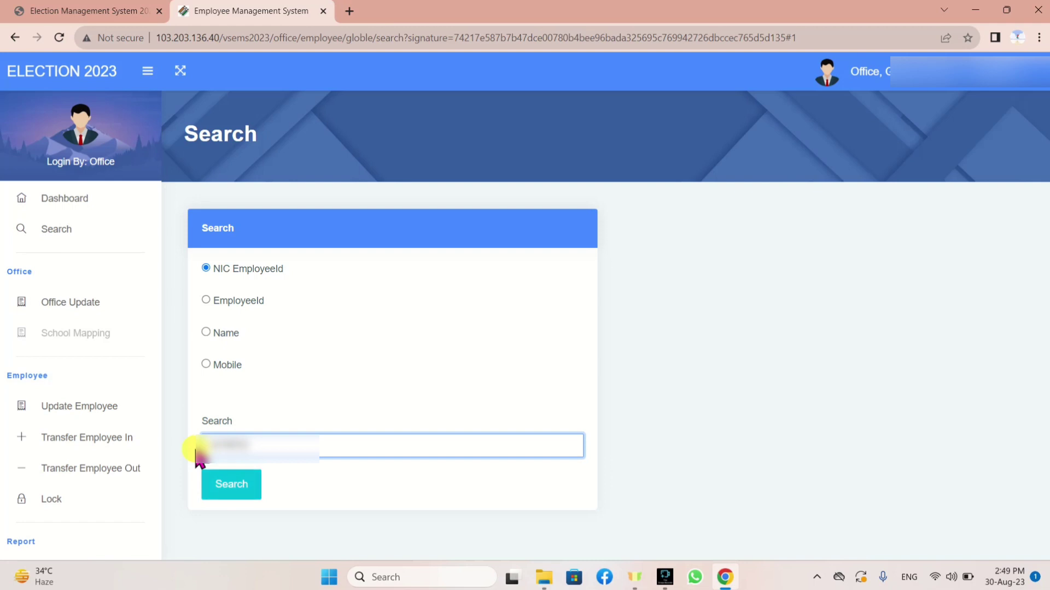
click(228, 492)
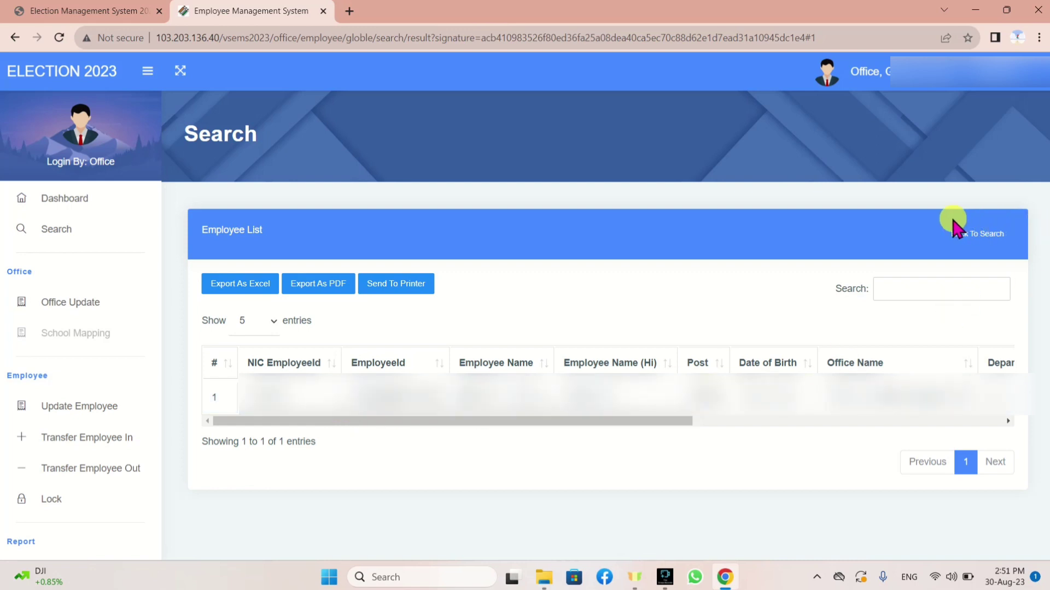
click(961, 235)
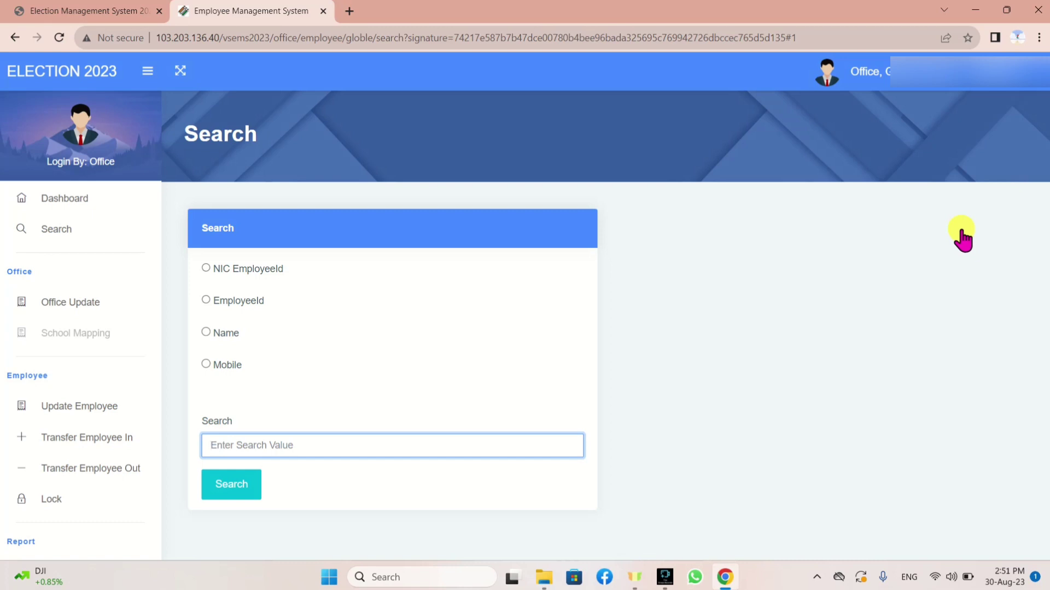
Select EmployeeId as the search option, leaving the search value empty.
click(205, 300)
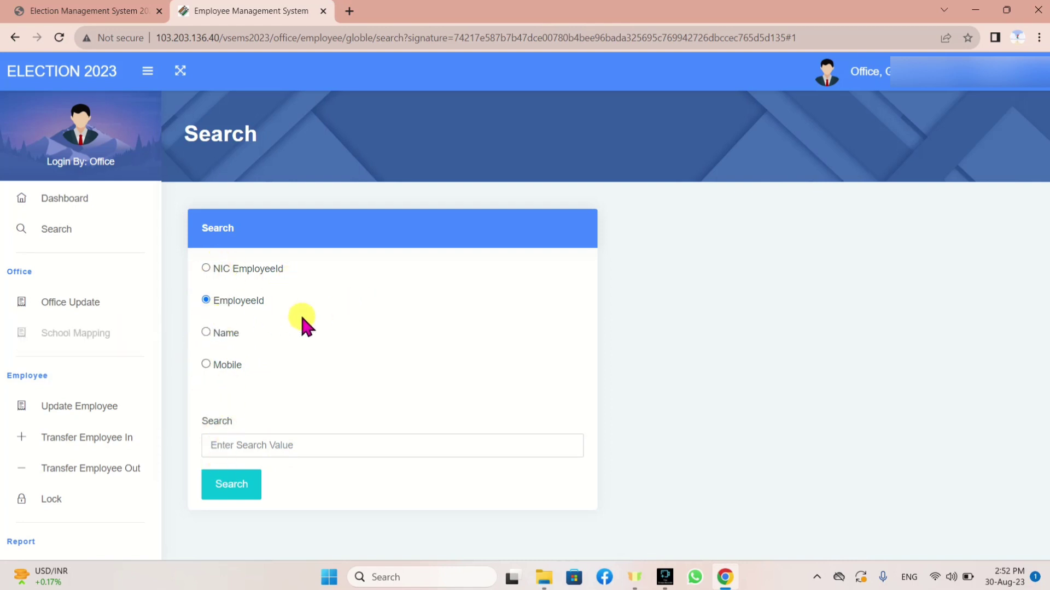
click(205, 332)
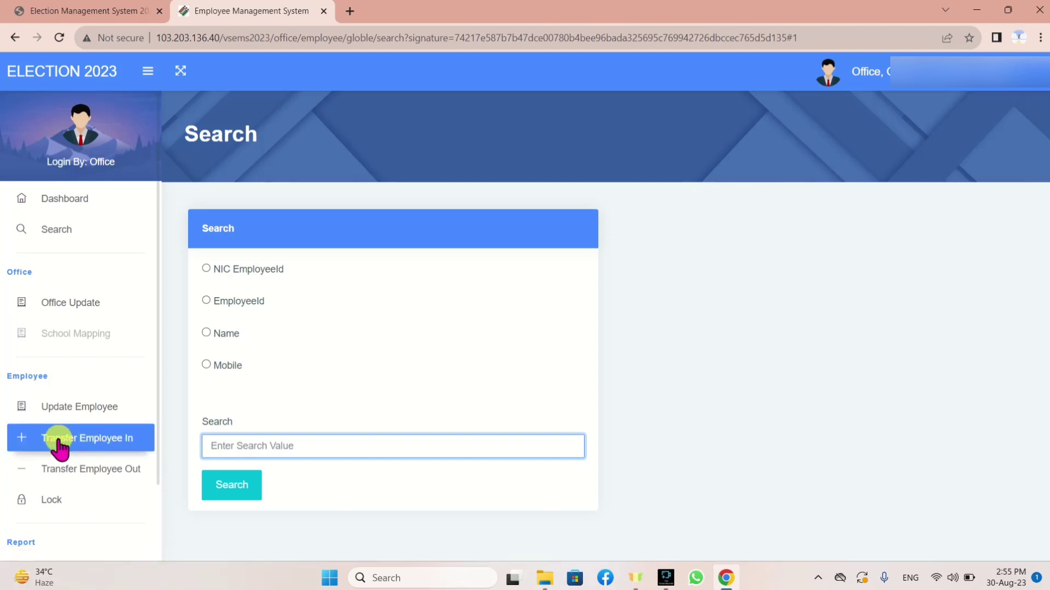
Open the Transfer Employee In page under Employee in the sidebar.
click(89, 442)
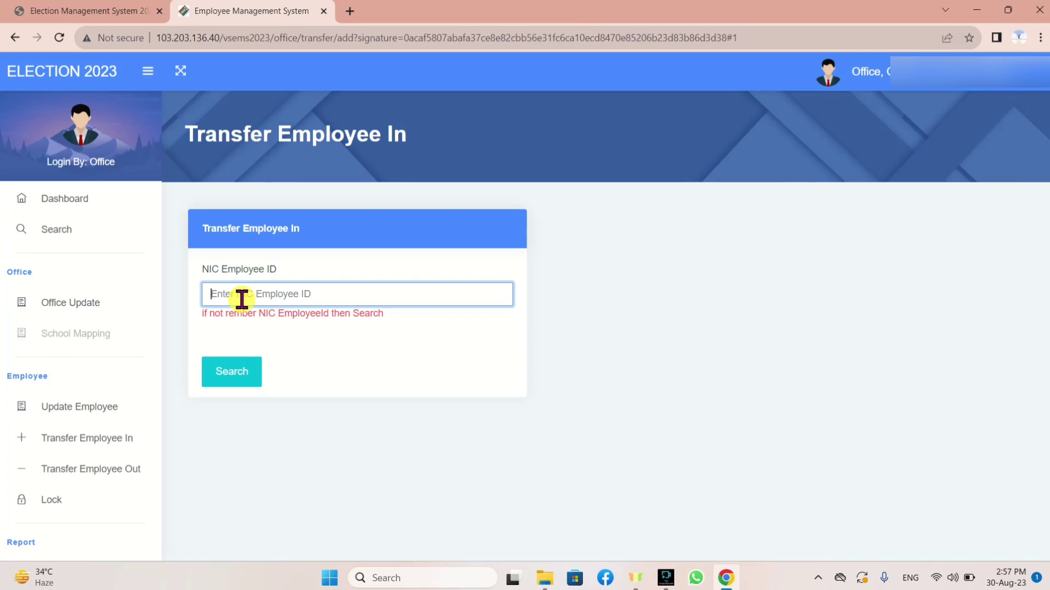
Enter the incoming employee's NIC Employee ID and search to show their details record.
text(3370782)
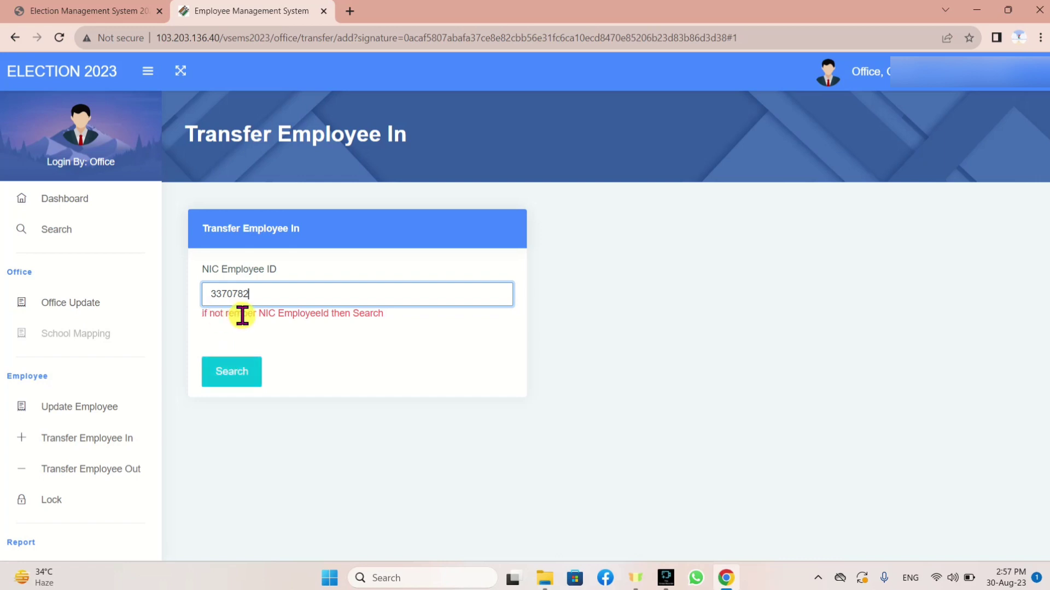
click(240, 382)
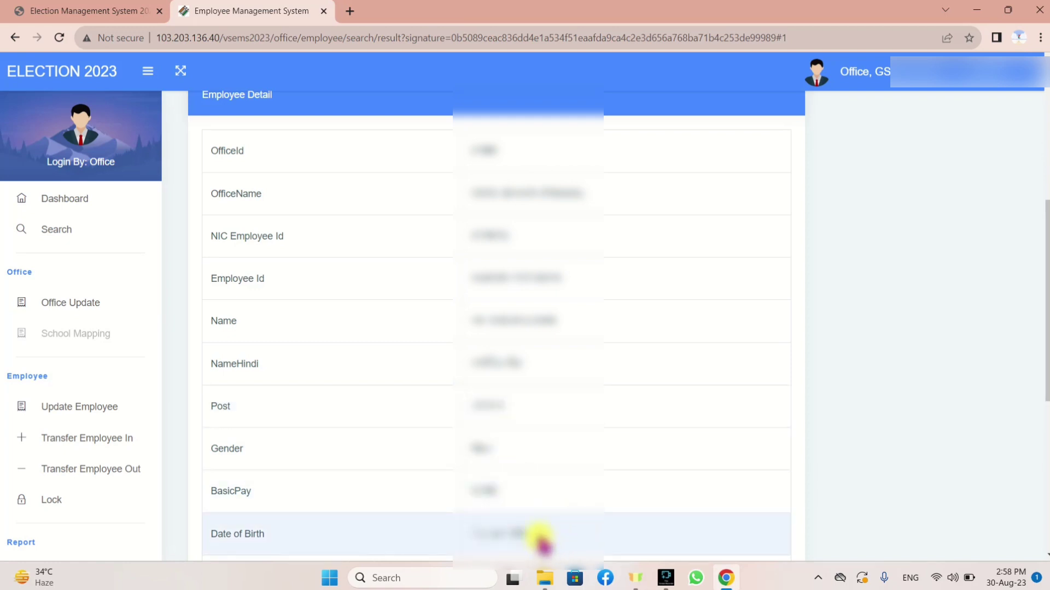
Add the found employee to this office and acknowledge the Employee Add confirmation.
scroll(546, 434, down, 5)
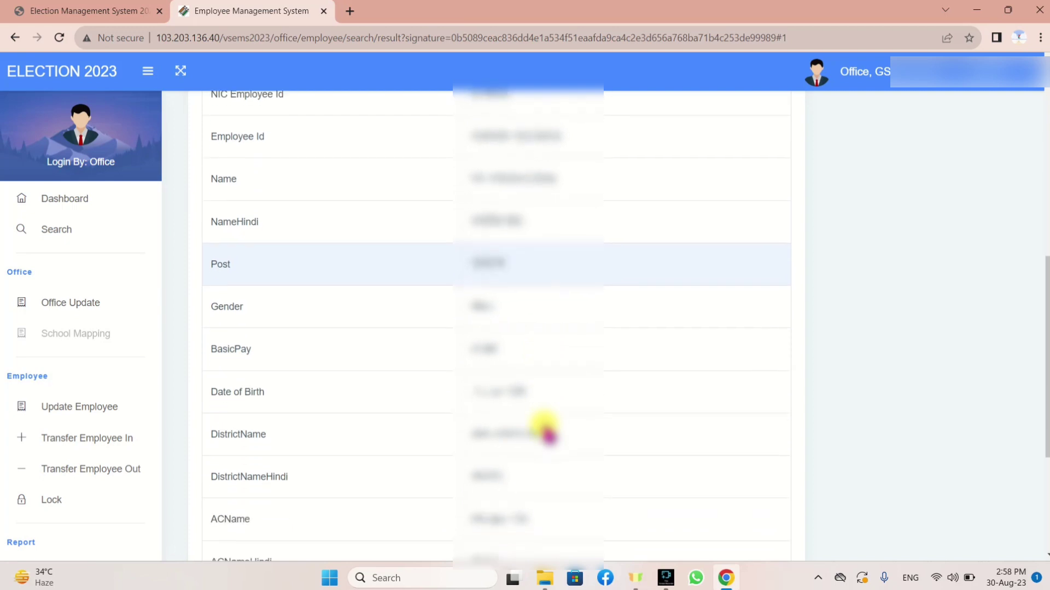
scroll(545, 430, down, 2)
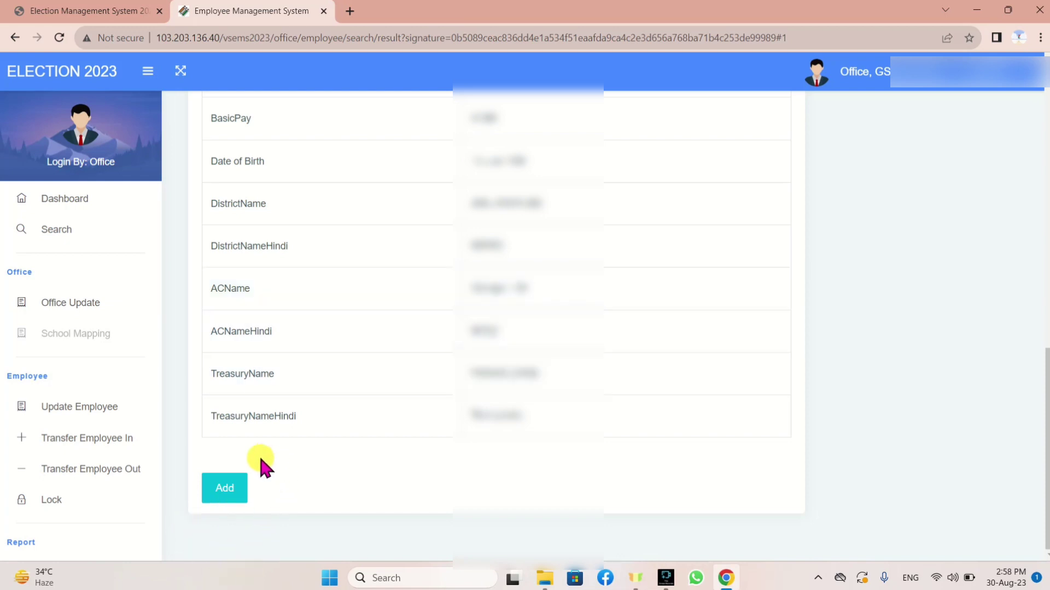
click(231, 490)
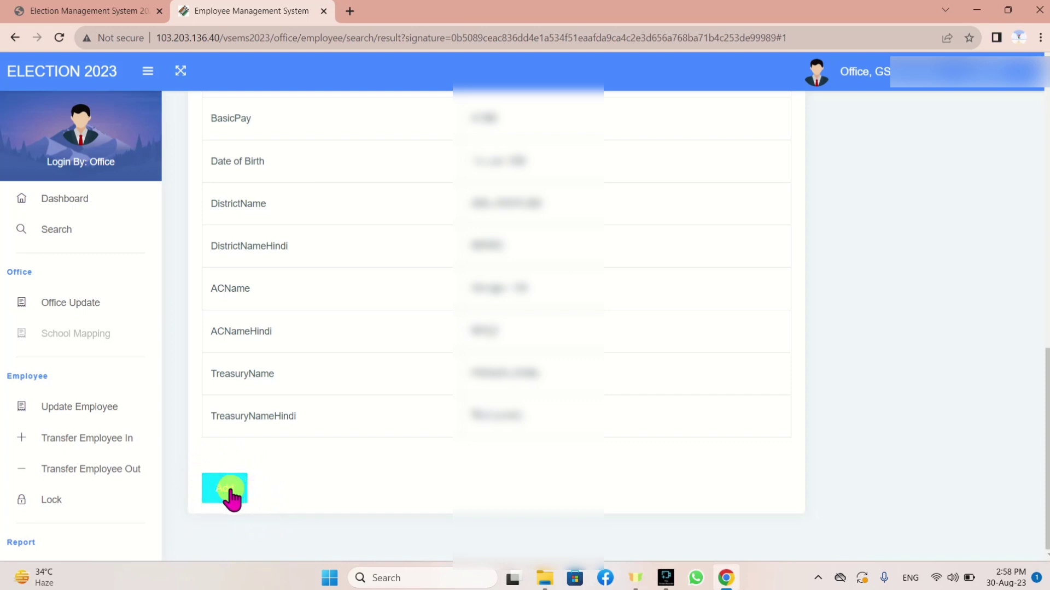
click(230, 490)
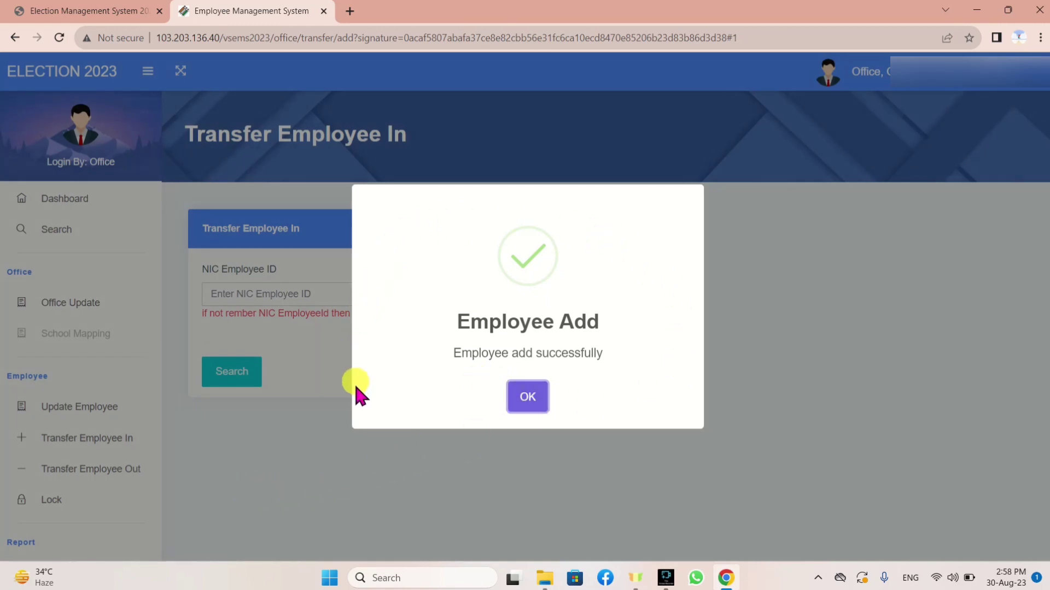
click(286, 293)
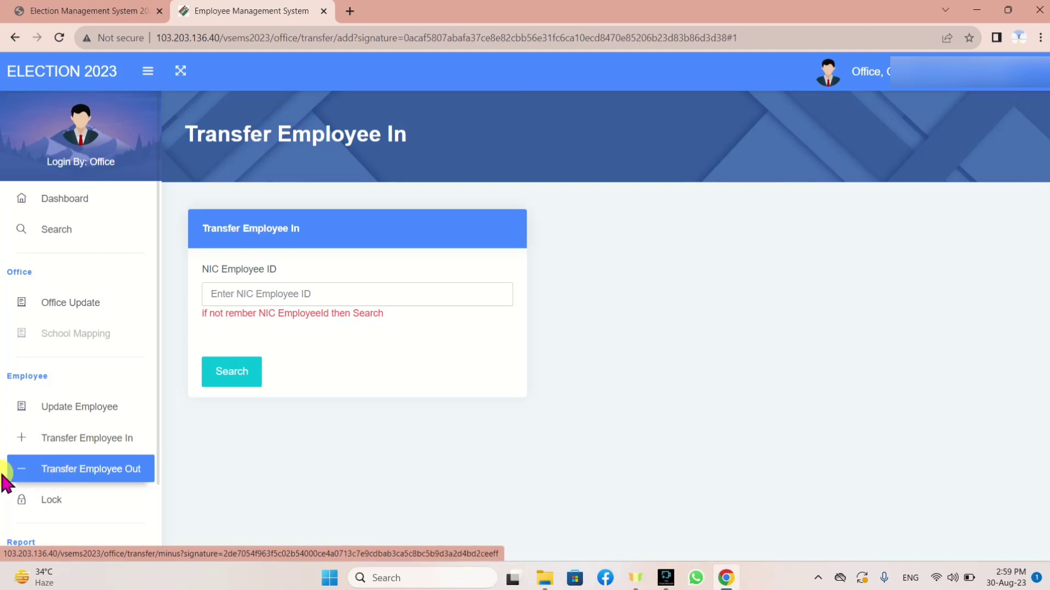
Open the Transfer Employee Out list of 28 employees and its Show entries dropdown.
click(126, 475)
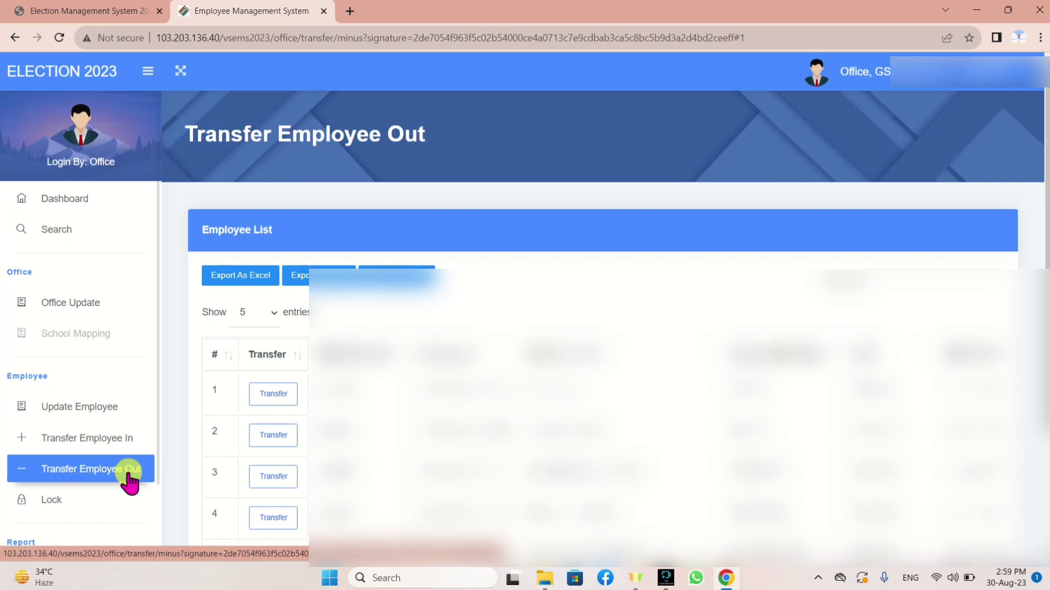
scroll(246, 415, down, 1)
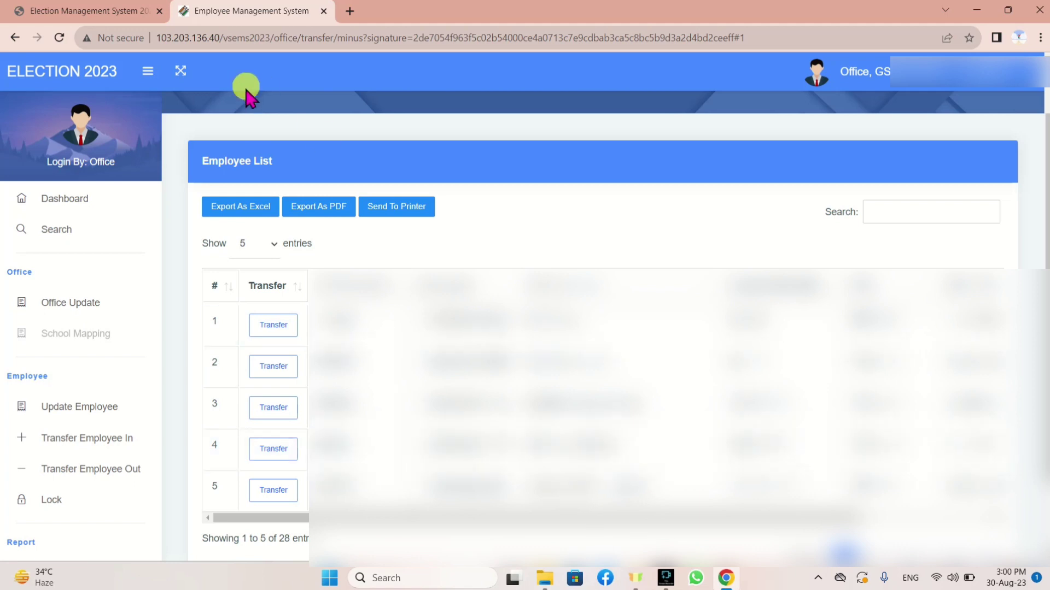
click(260, 245)
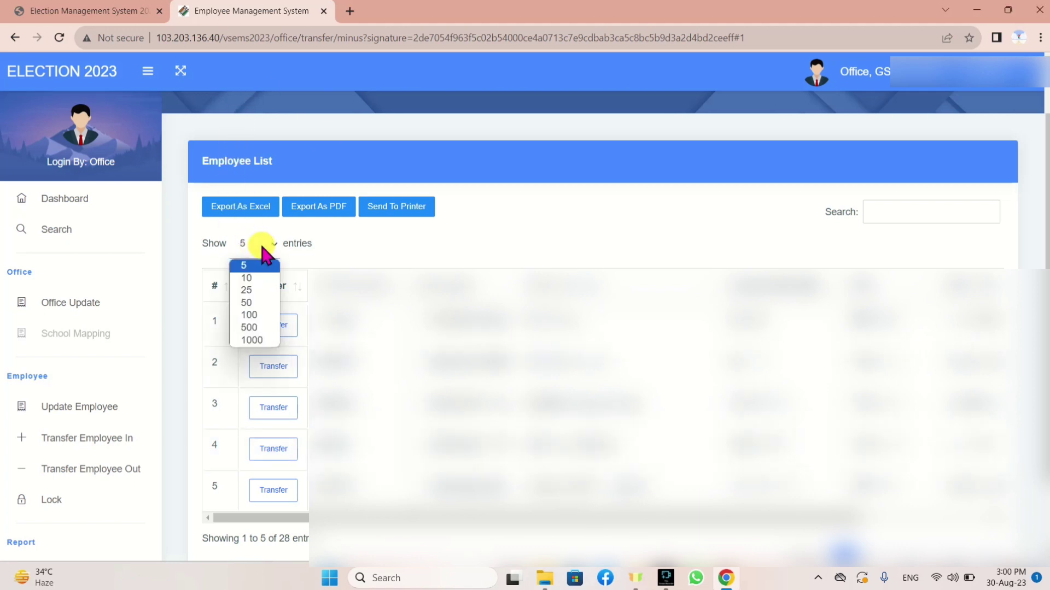
Show 100 entries per page and bring up the Employee Transfer confirmation for the row 14 employee.
click(253, 315)
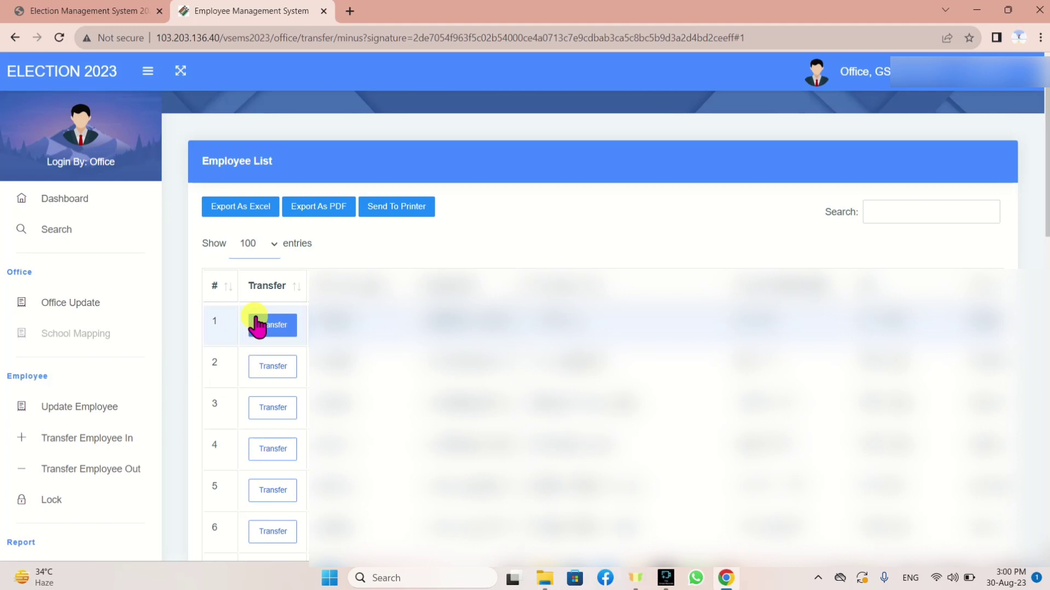
scroll(404, 330, down, 4)
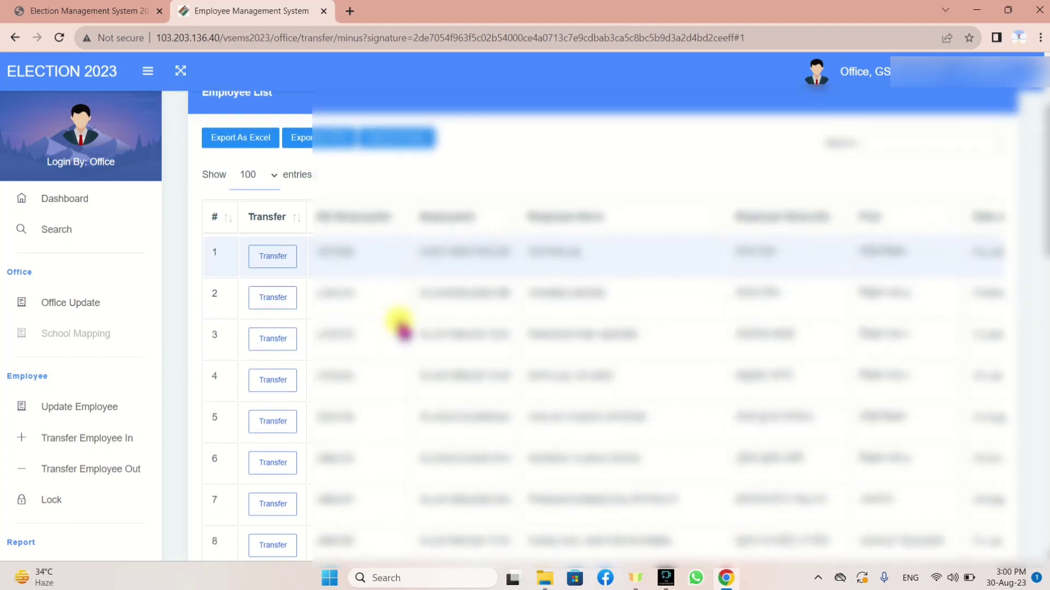
scroll(404, 330, down, 4)
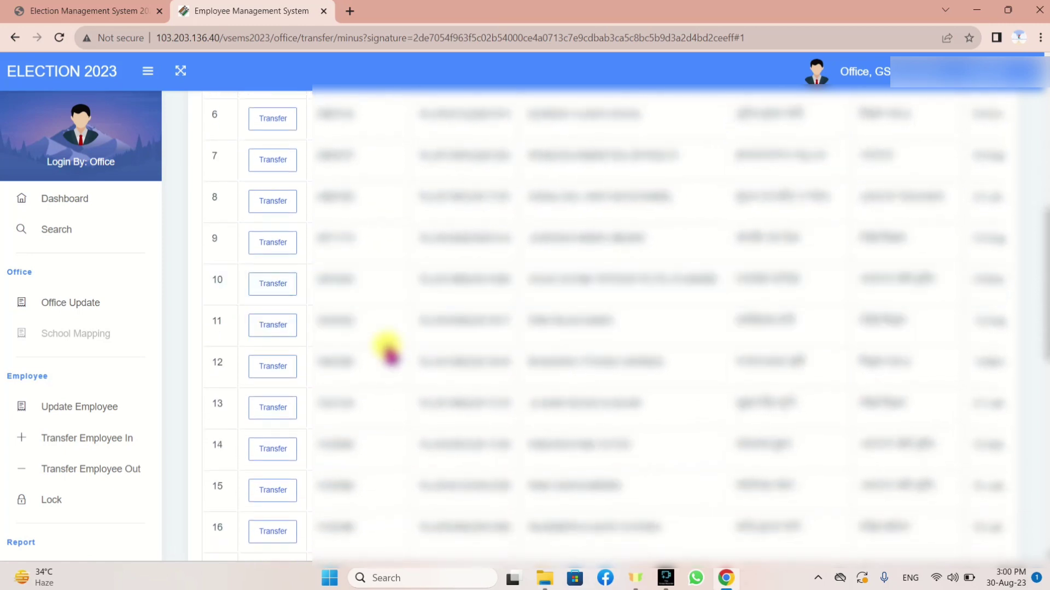
scroll(390, 355, down, 1)
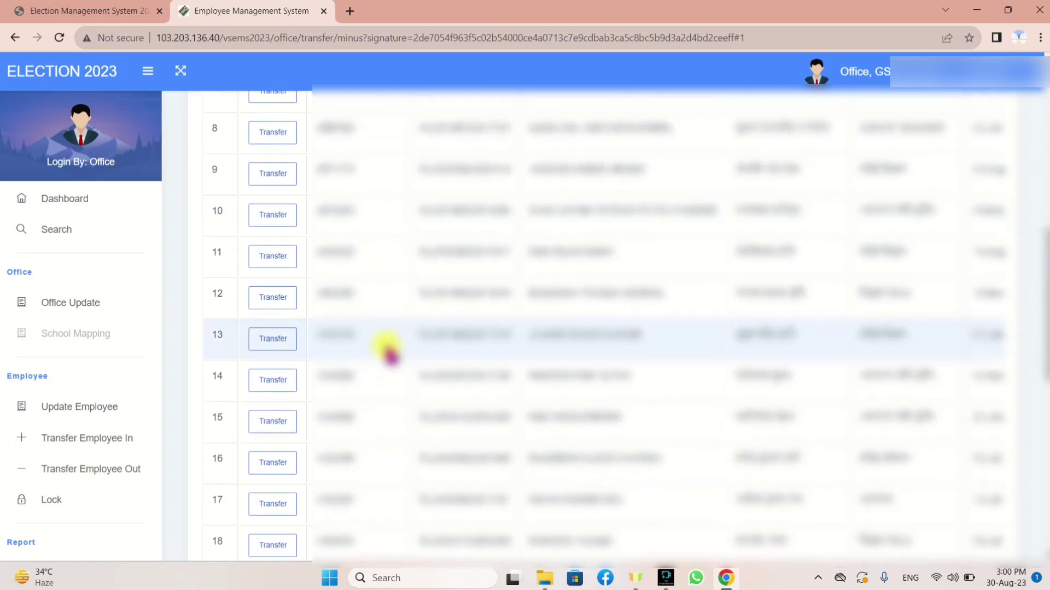
scroll(391, 354, down, 1)
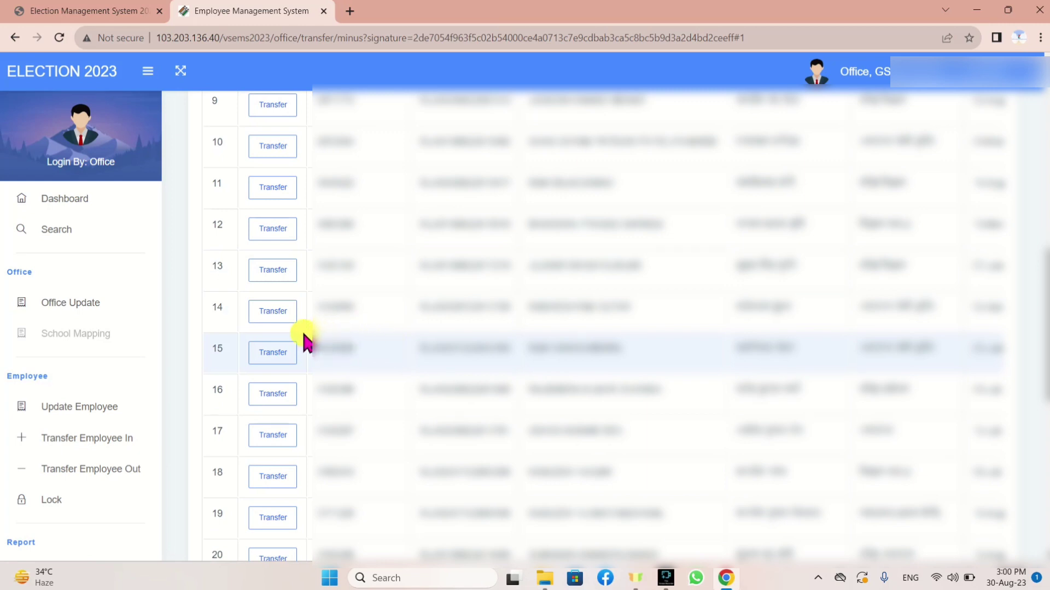
click(276, 319)
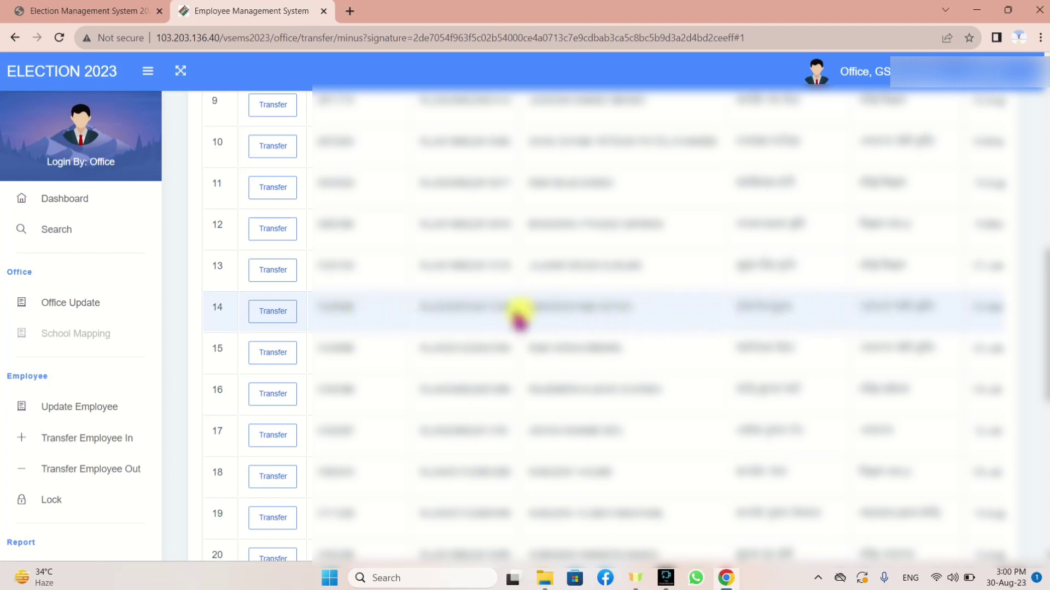
click(272, 312)
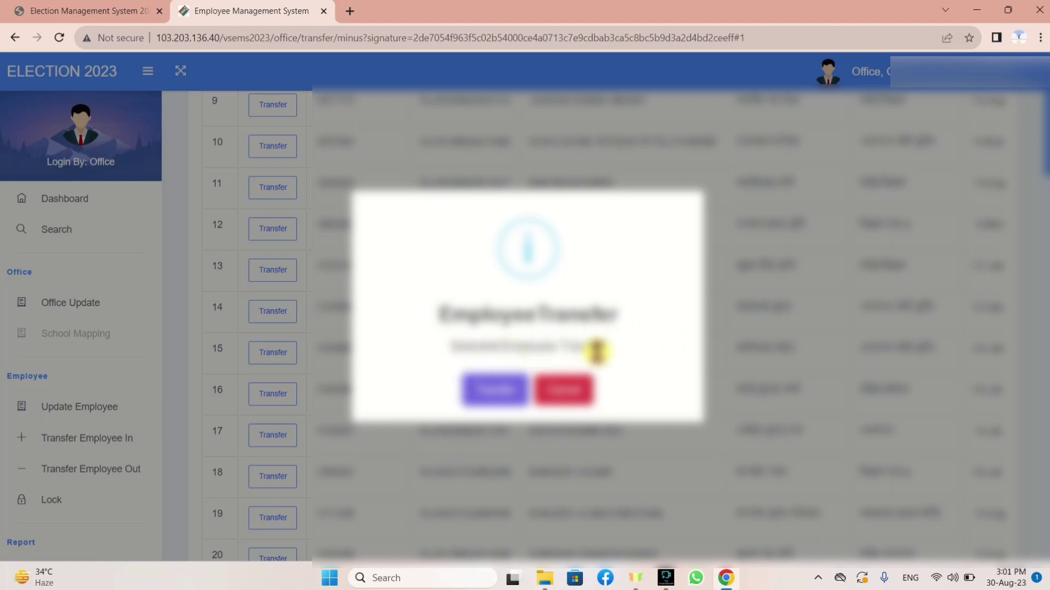
Confirm the row 14 employee's transfer out and dismiss the success message.
click(502, 400)
click(502, 401)
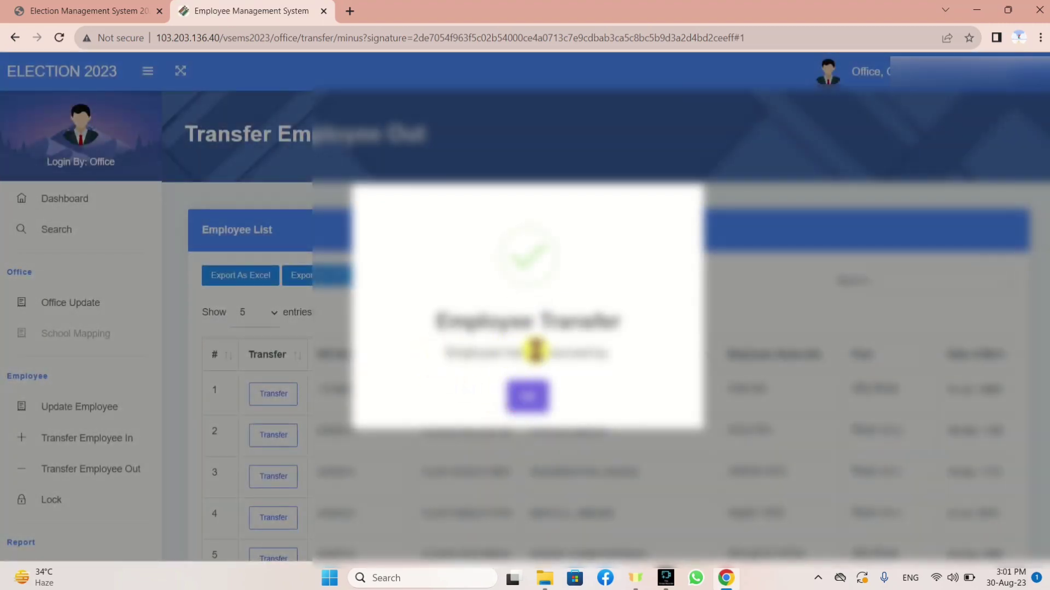
click(527, 389)
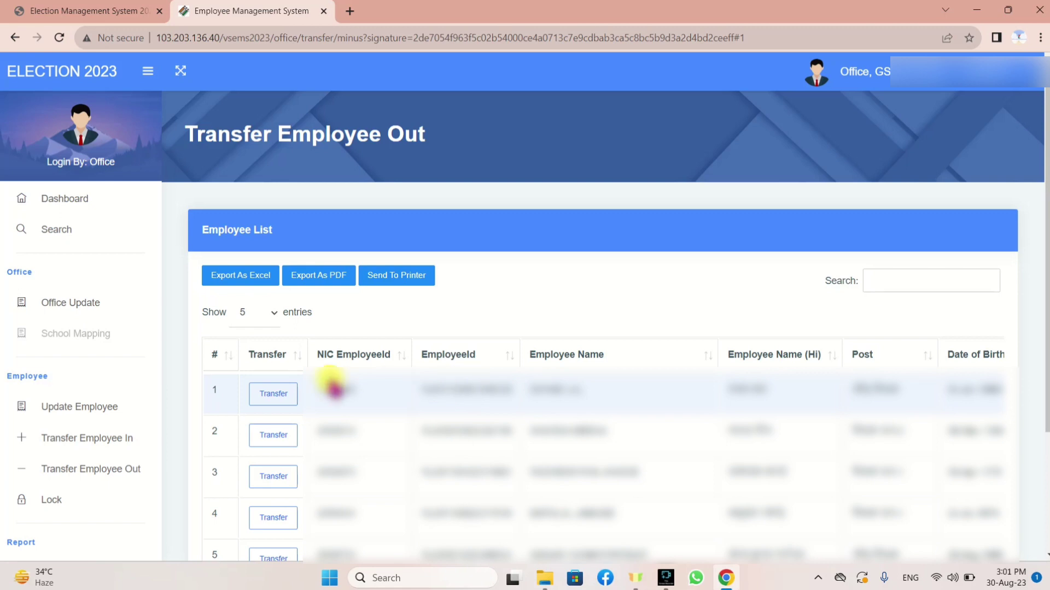
Go to Update Employee and filter the Employee List to Pending, leaving one record.
click(87, 407)
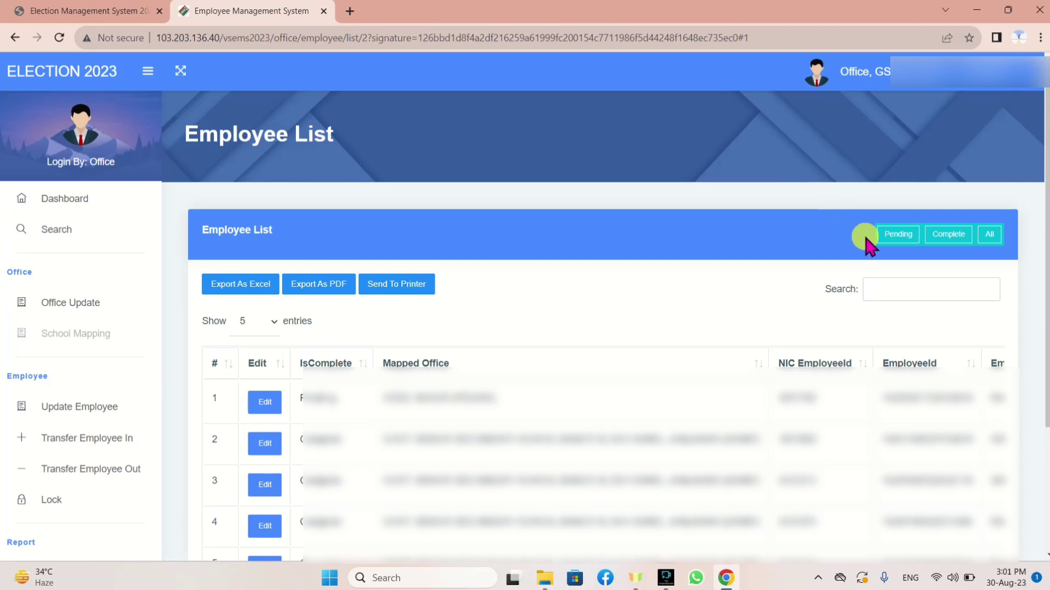
click(895, 239)
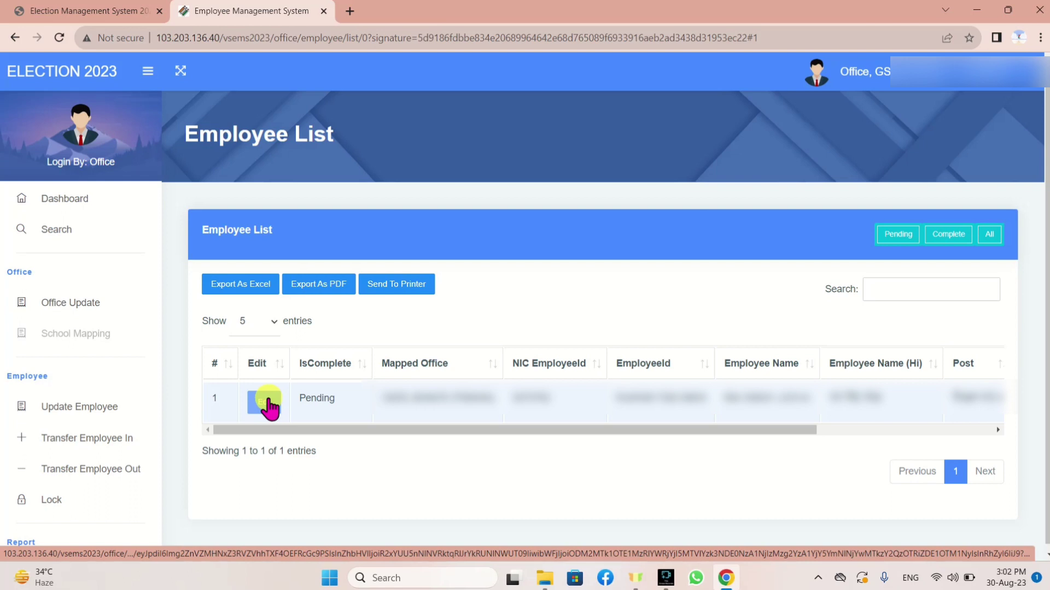
Filter the Employee List to Complete, then switch the filter to All.
click(949, 241)
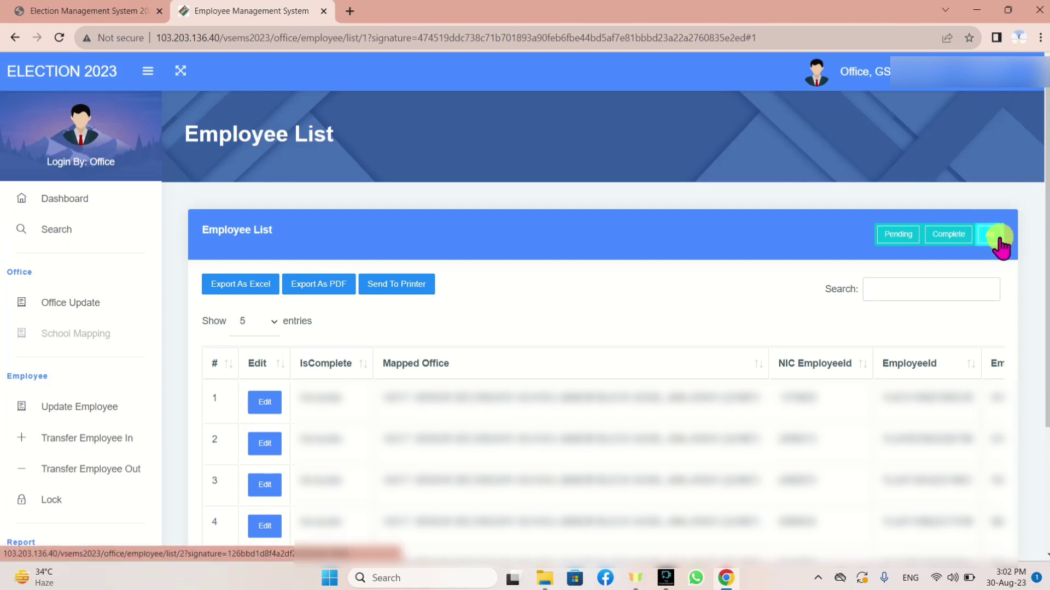
click(933, 284)
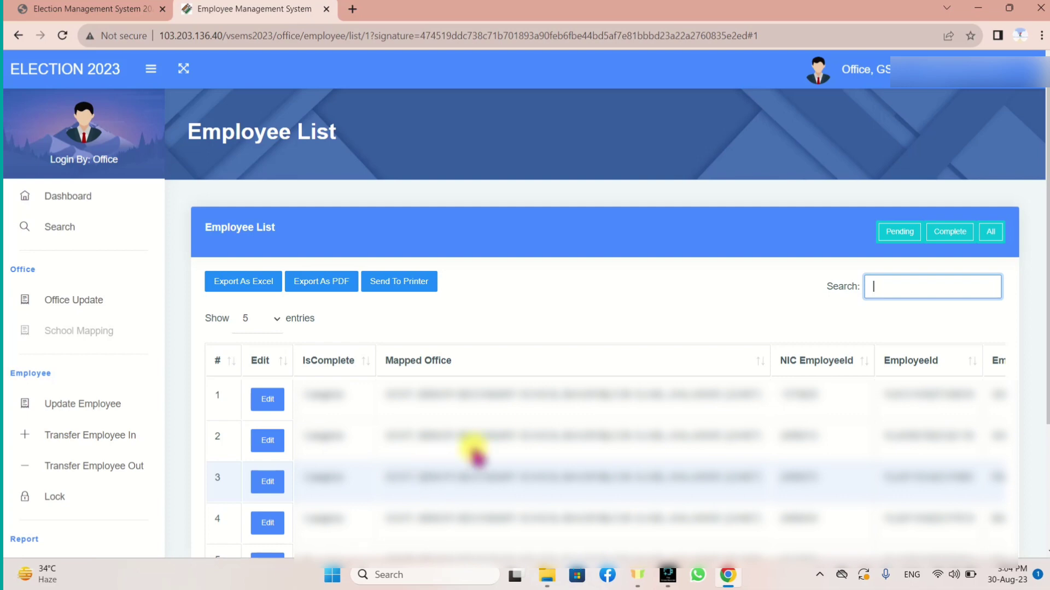
Focus the Search box, then choose Edit on the first employee in the list.
click(885, 286)
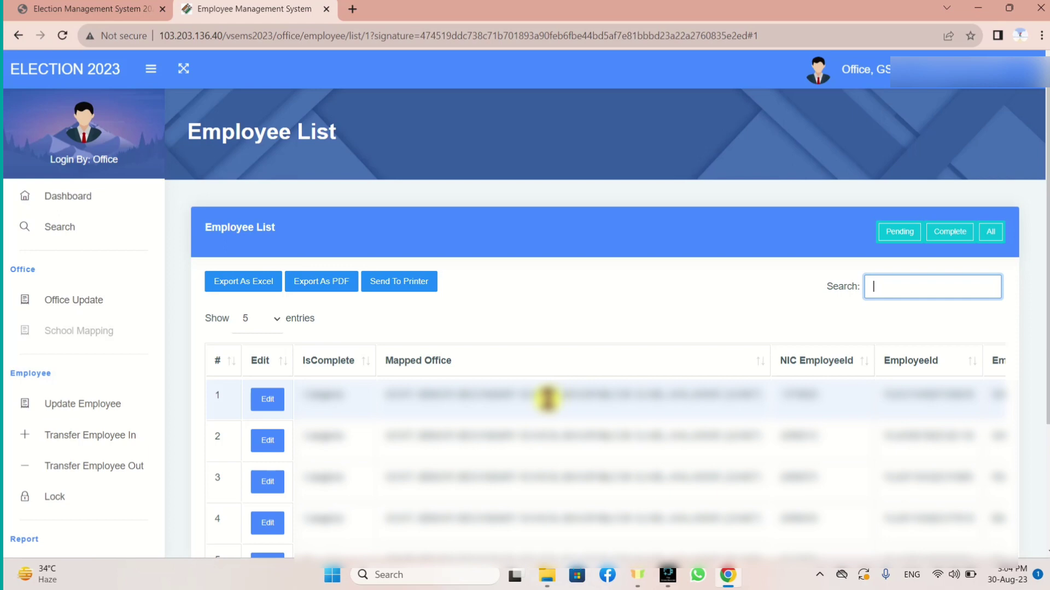
click(261, 404)
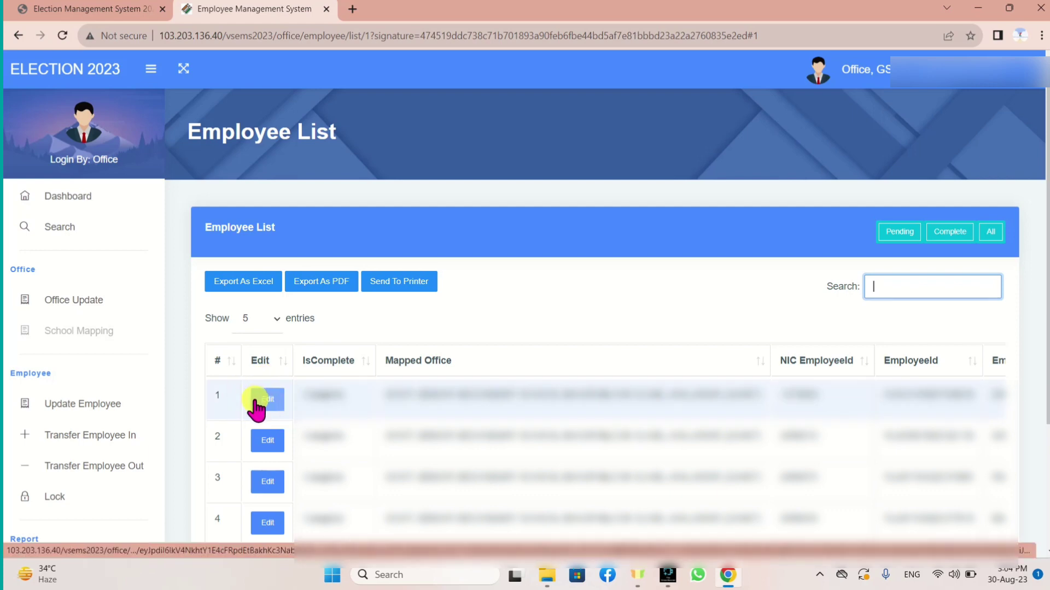